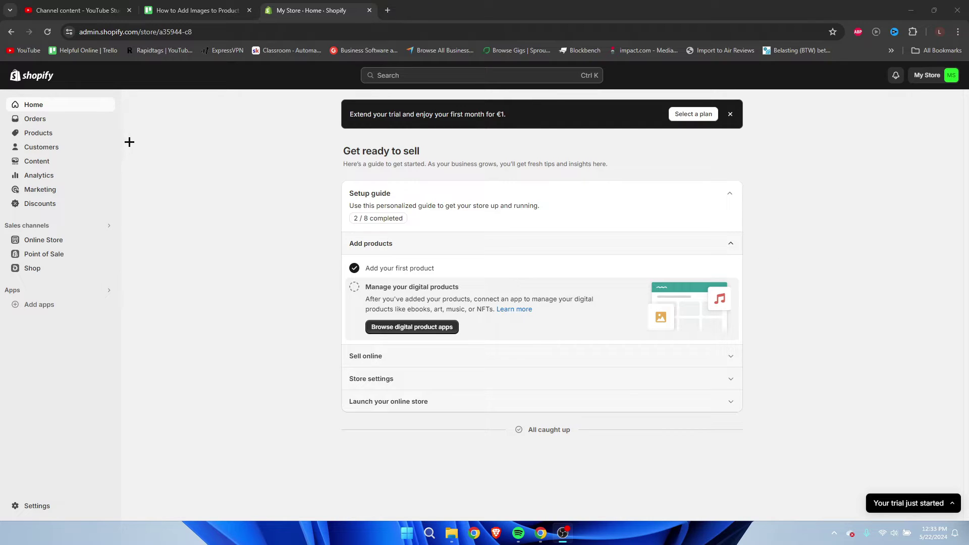
Open the T-Shirt product's edit page from the store's product list.
left_click(43, 136)
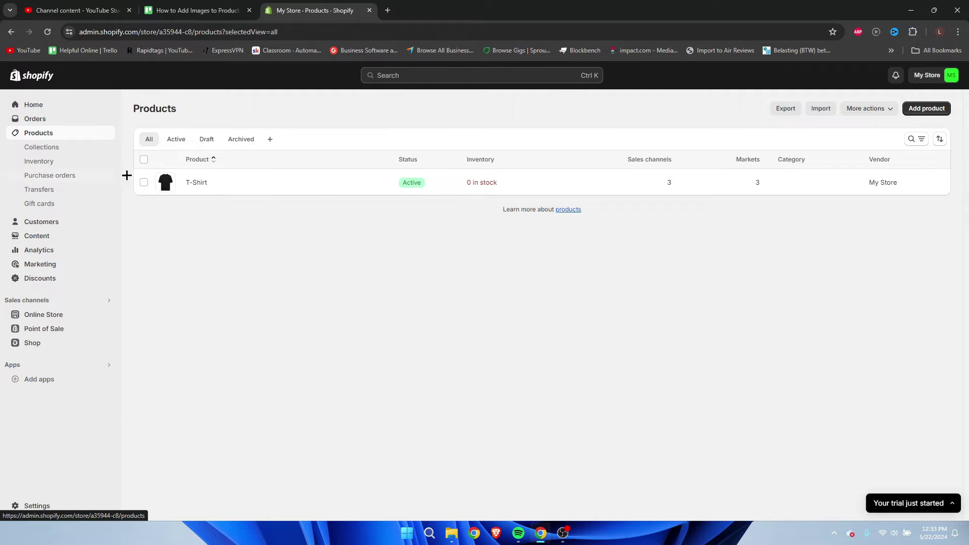
left_click(197, 183)
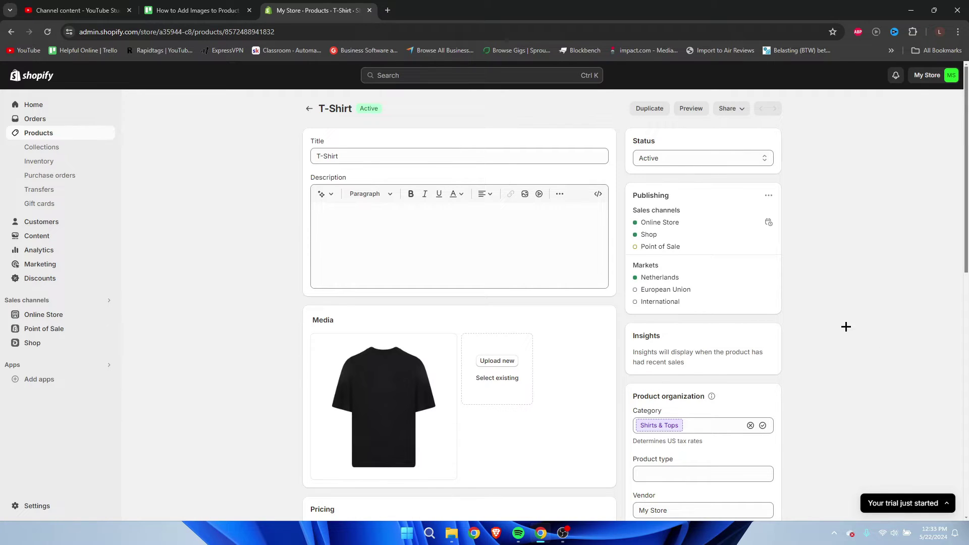
scroll(840, 323, "down", 6)
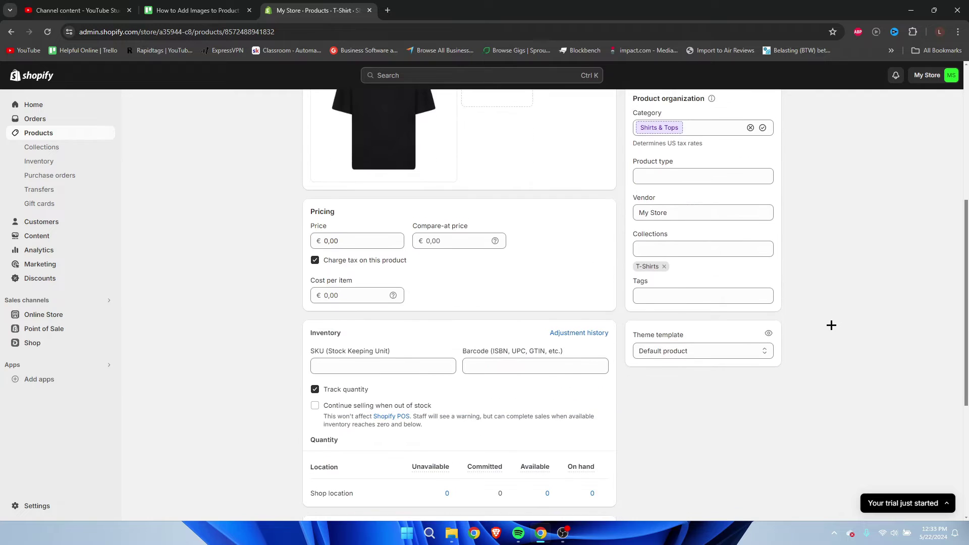
scroll(831, 325, "up", 6)
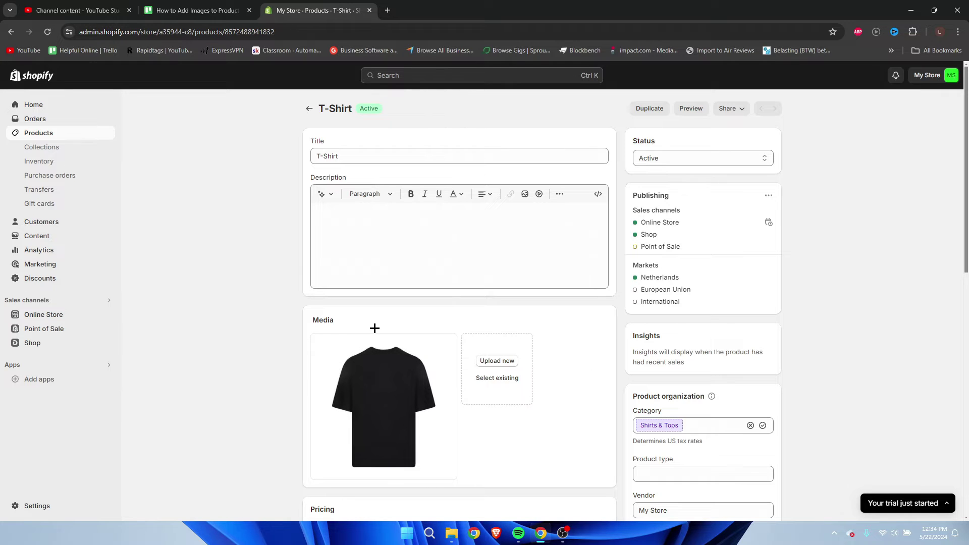
mouse_move(384, 346)
Upload the 513051092_max red shirt photo from Downloads to the T-Shirt's Media.
left_click(499, 371)
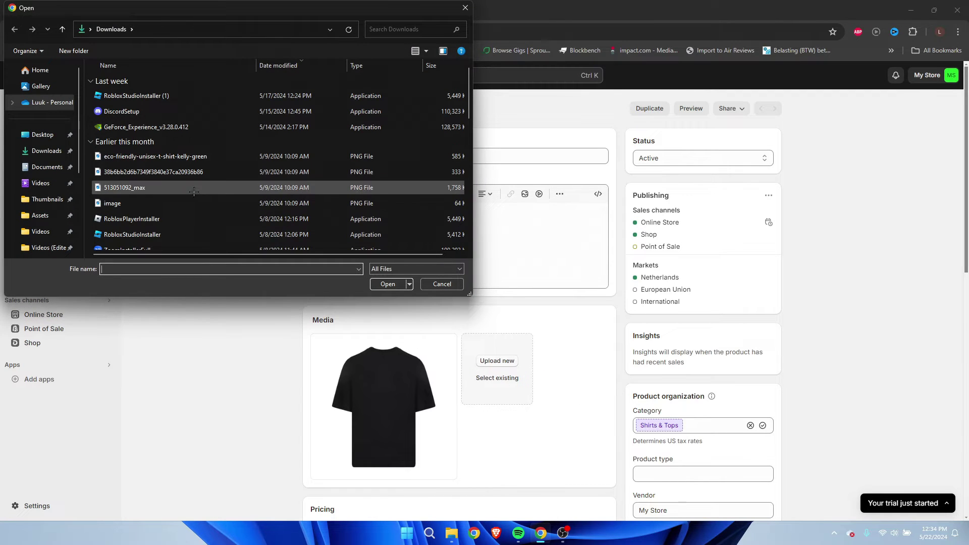
double_click(197, 188)
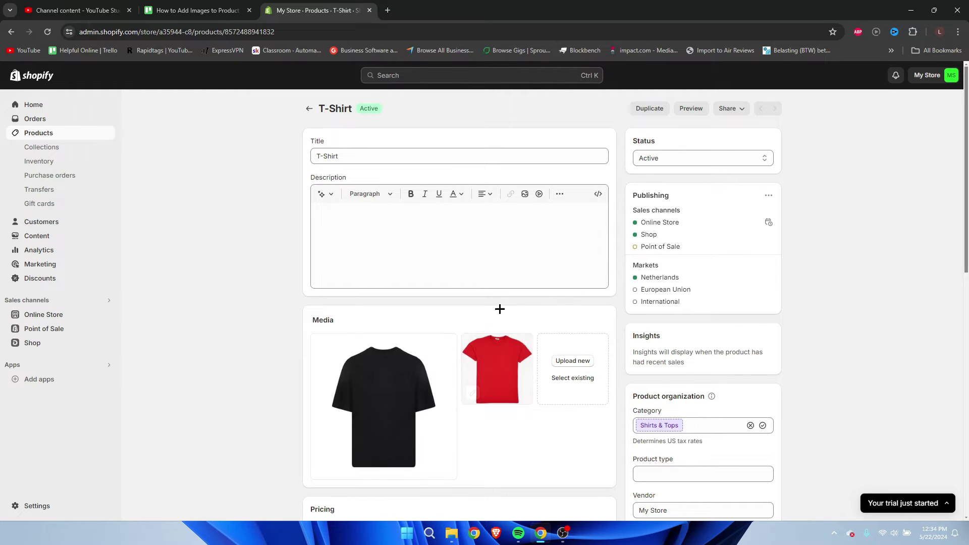
left_click(382, 214)
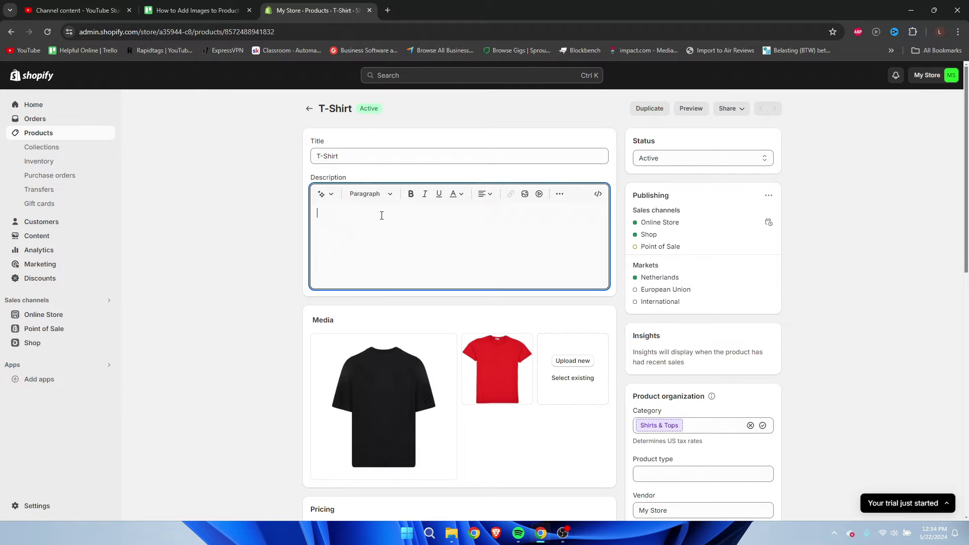
Open the description's image picker and start uploading a new image to the store library.
left_click(525, 195)
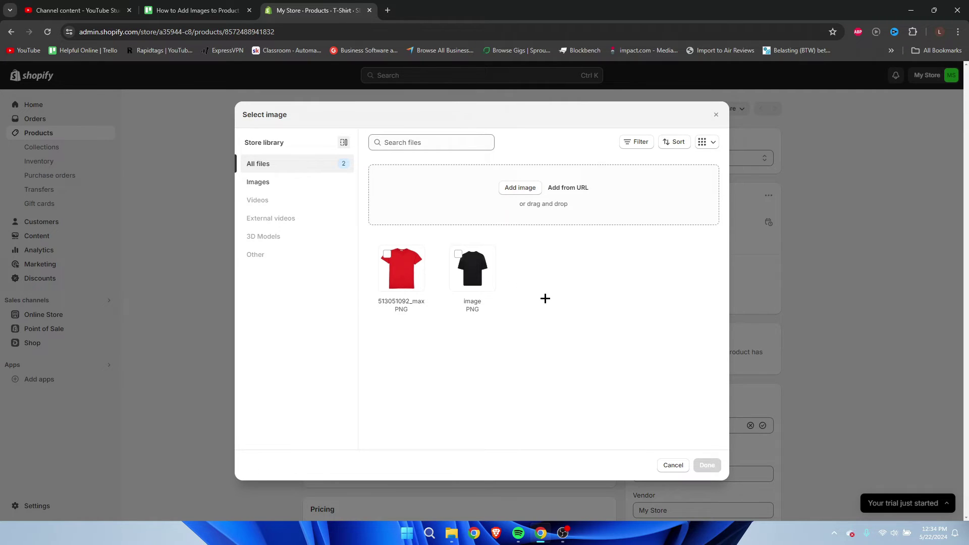
left_click(523, 188)
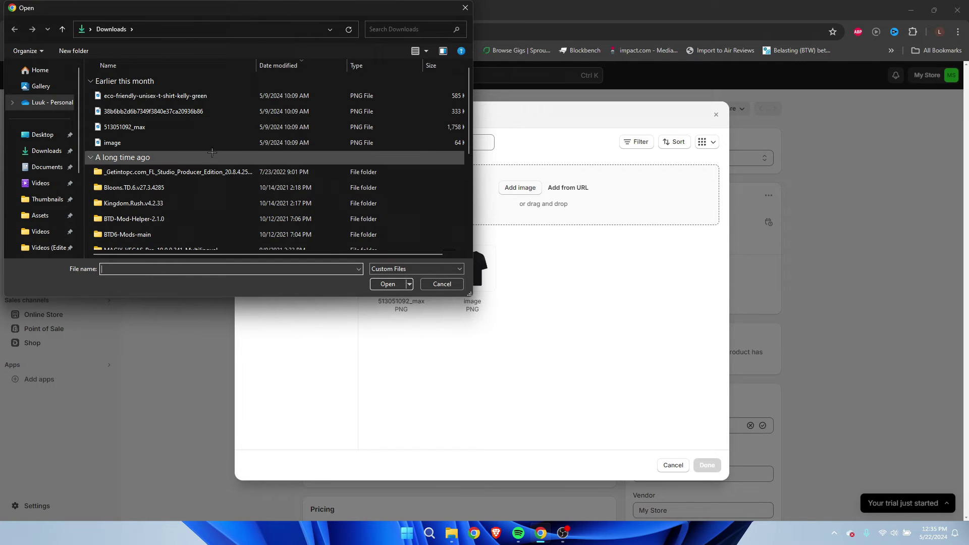
Upload the blue shirt PNG to the store library, then begin adding an image by URL.
double_click(194, 111)
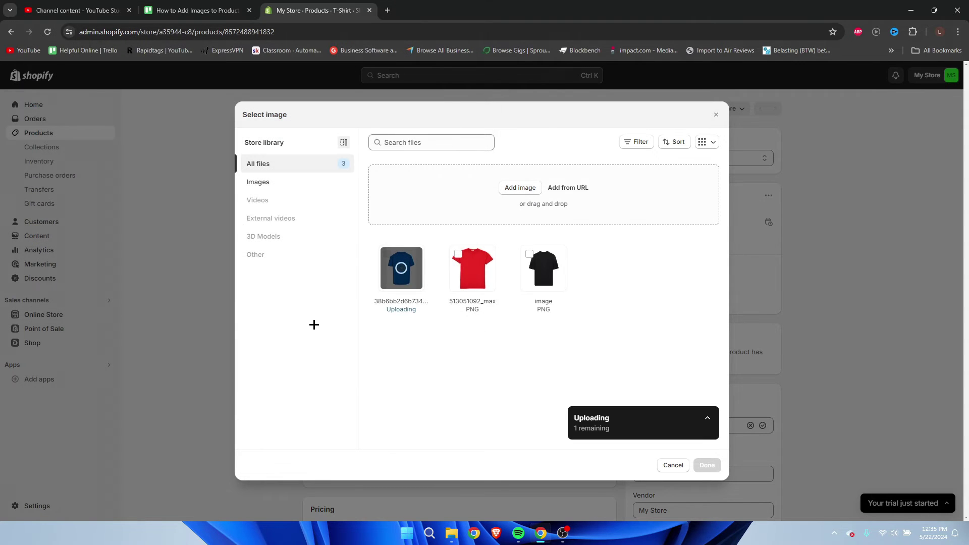
left_click(569, 188)
left_click(489, 239)
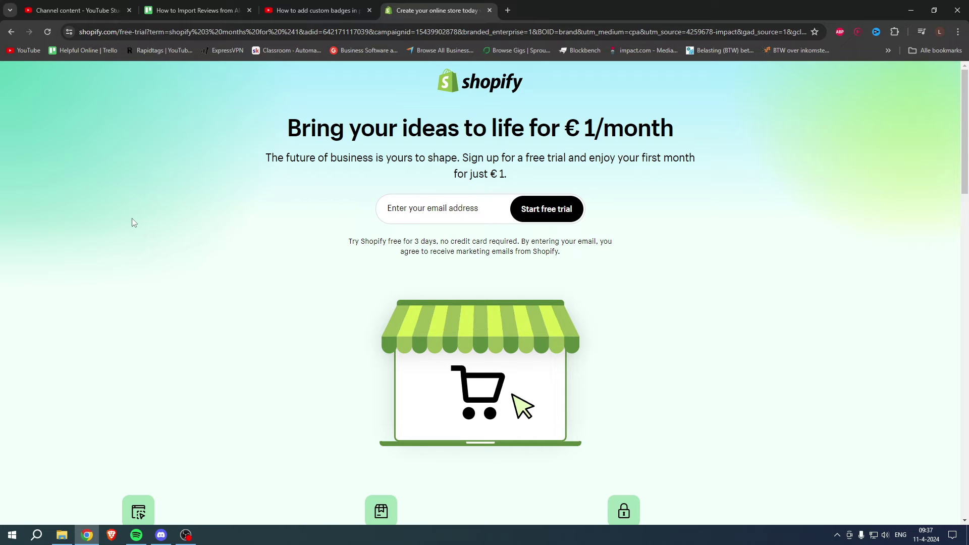
left_click_drag(285, 131, 671, 125)
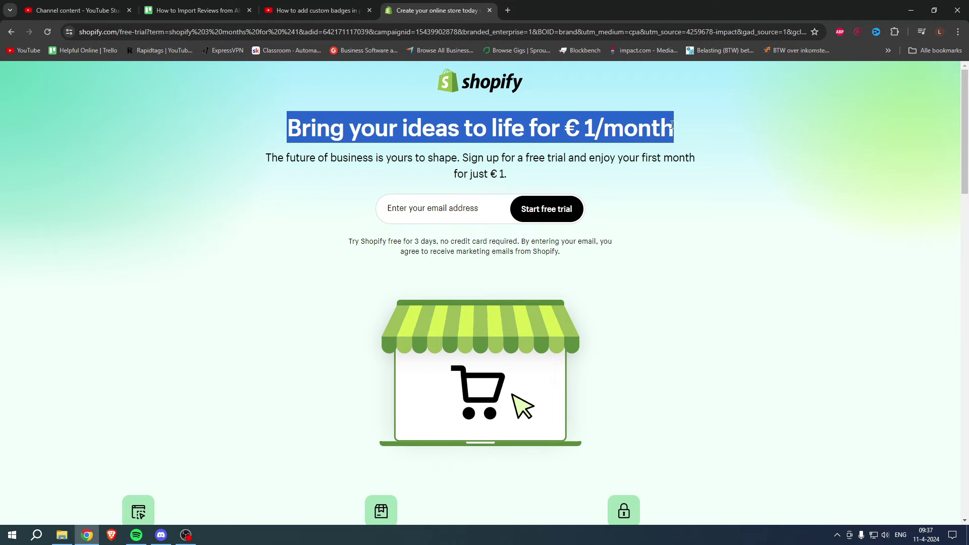
left_click(664, 133)
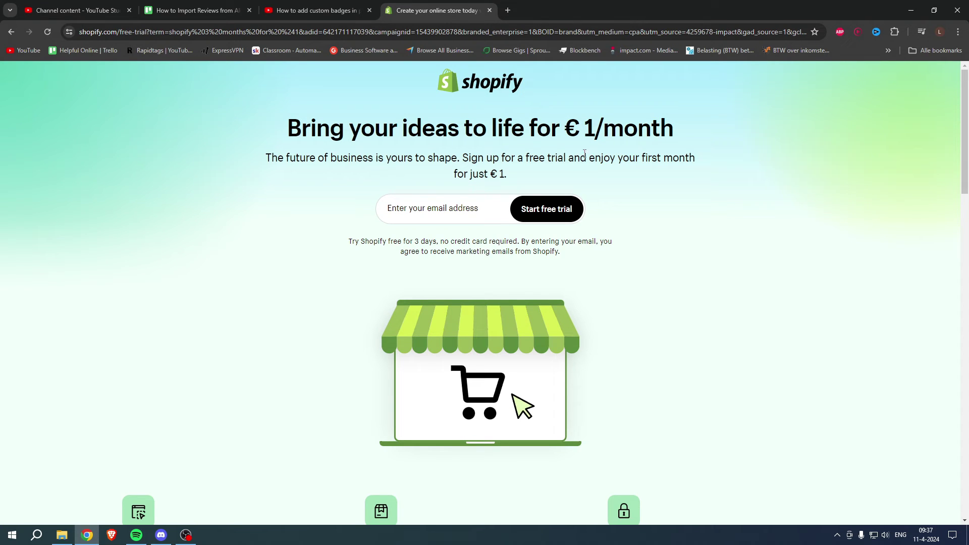
left_click_drag(463, 159, 701, 162)
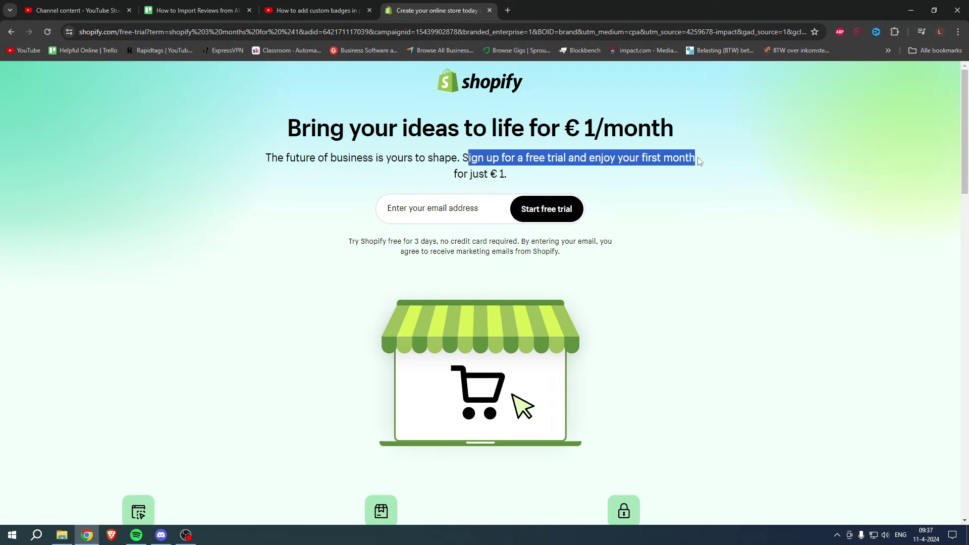
left_click_drag(453, 175, 514, 177)
left_click(514, 175)
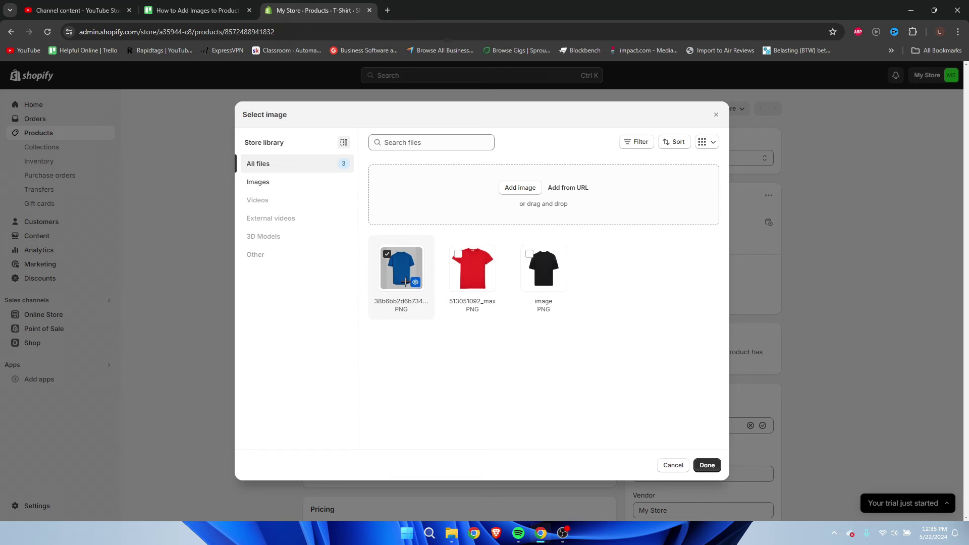
Insert the blue shirt image into the T-Shirt description and save the product.
left_click(707, 465)
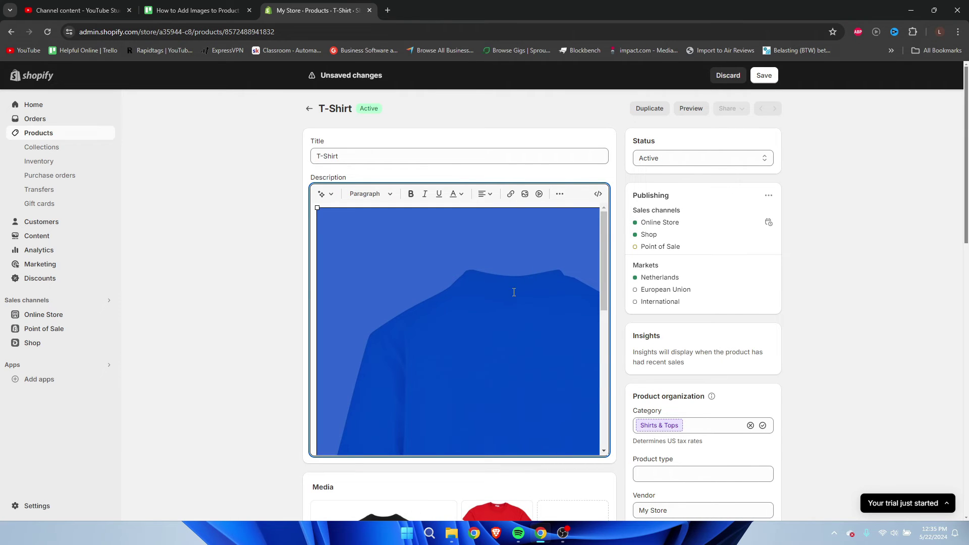
scroll(513, 293, "down", 3)
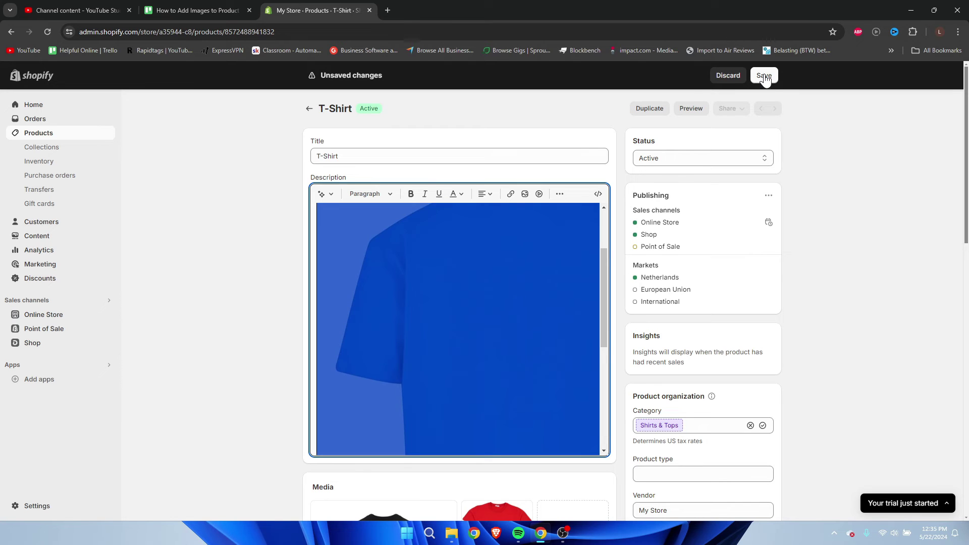
left_click(764, 77)
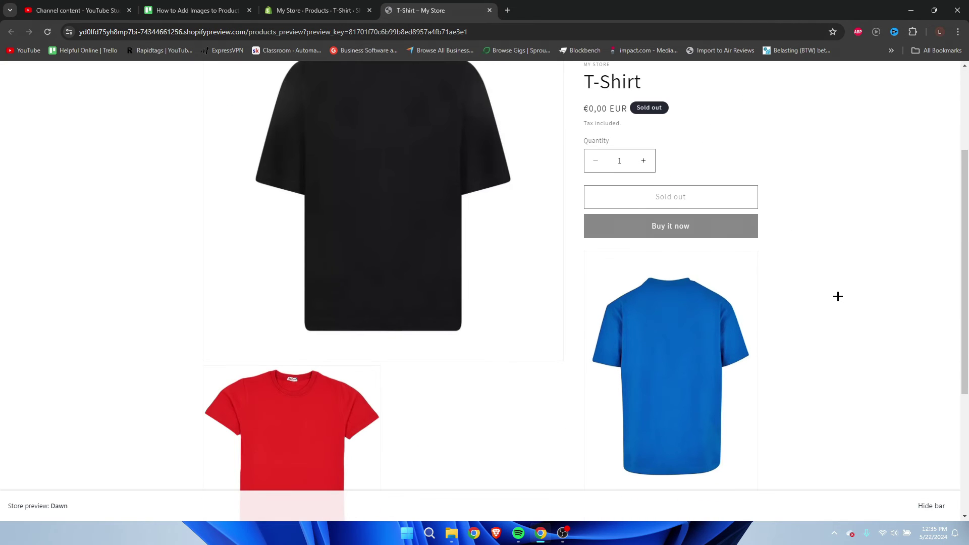
Review the storefront preview, then select the description image back in the admin editor.
scroll(657, 364, "down", 5)
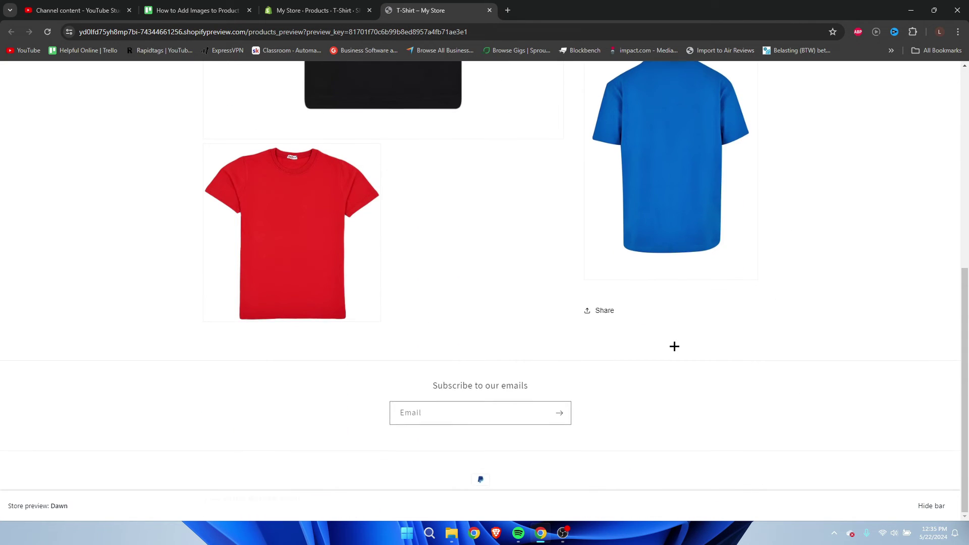
scroll(674, 348, "up", 6)
scroll(681, 364, "up", 1)
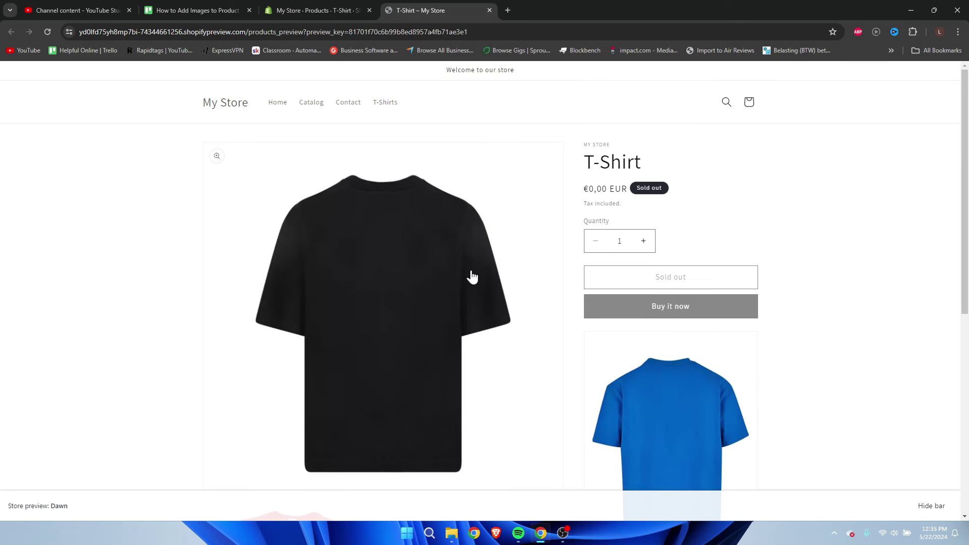
left_click(318, 10)
left_click(407, 273)
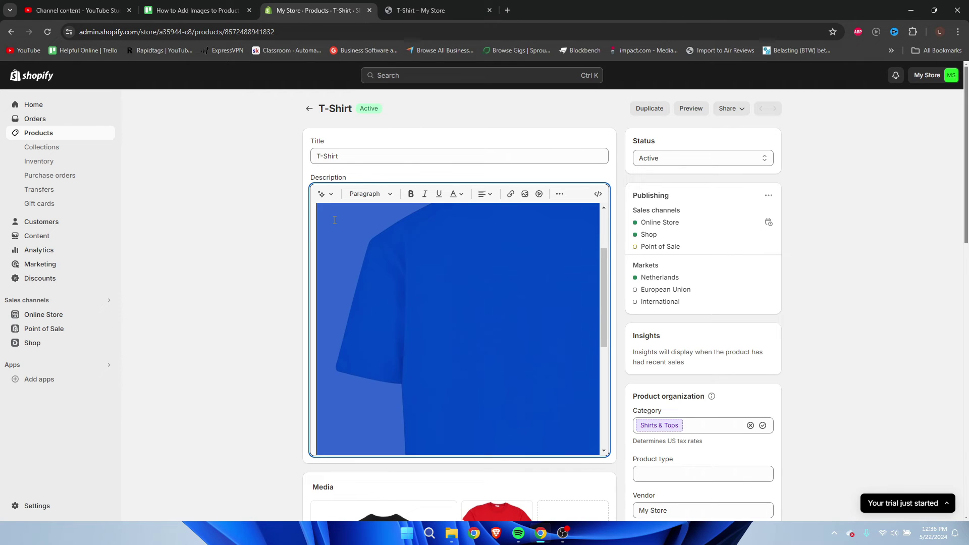
Shrink the description's blue shirt image by dragging its corner, and save.
scroll(334, 220, "up", 2)
left_click_drag(319, 210, 483, 446)
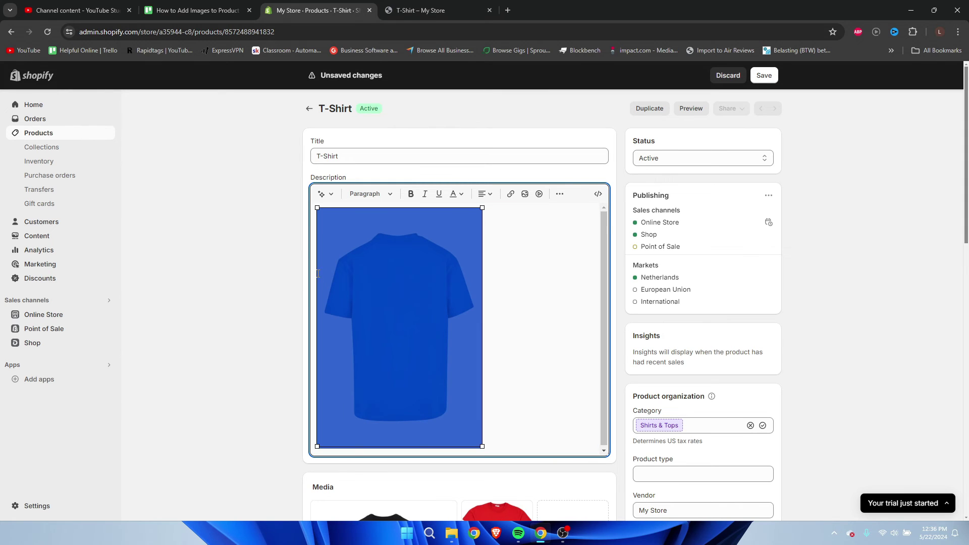
left_click(763, 74)
Check the smaller image on the product's storefront preview.
left_click(690, 108)
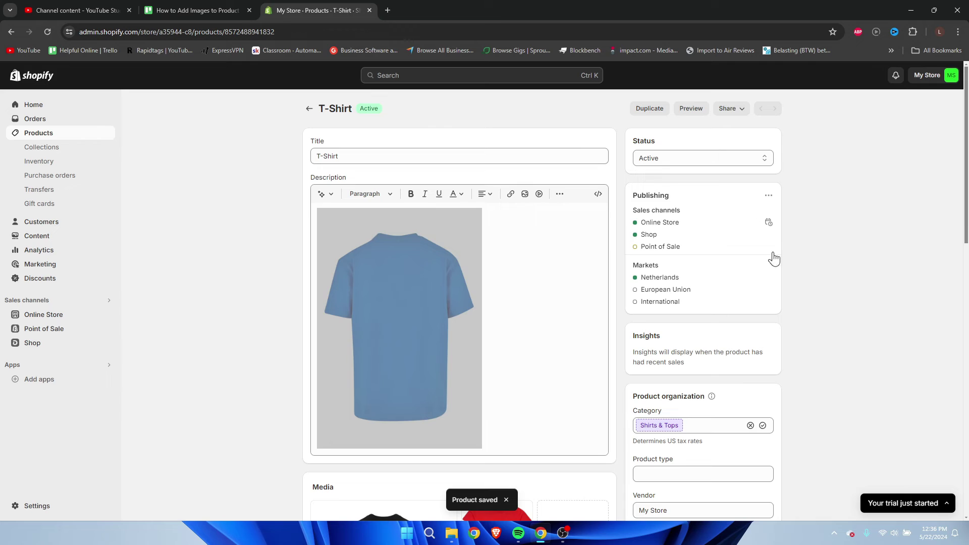
scroll(807, 274, "down", 4)
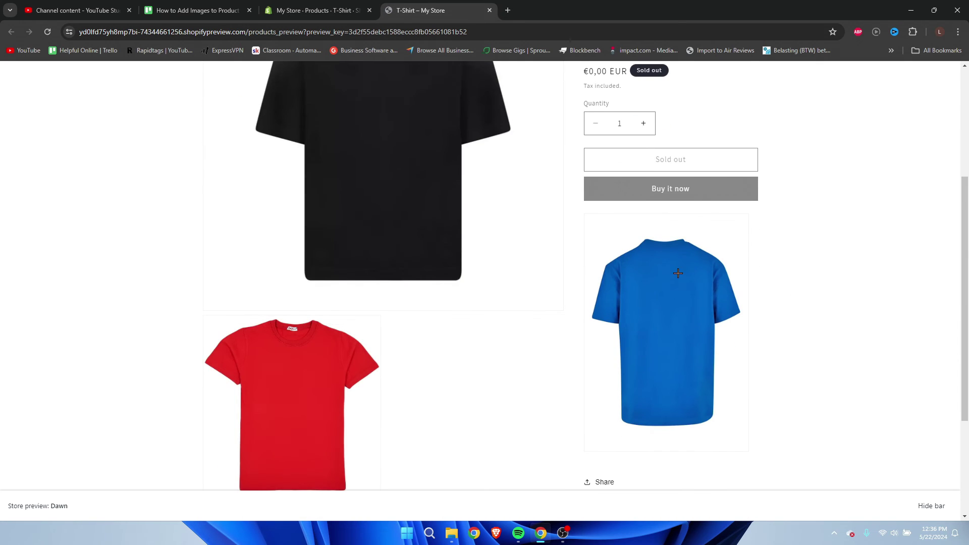
scroll(734, 313, "down", 2)
scroll(735, 326, "up", 3)
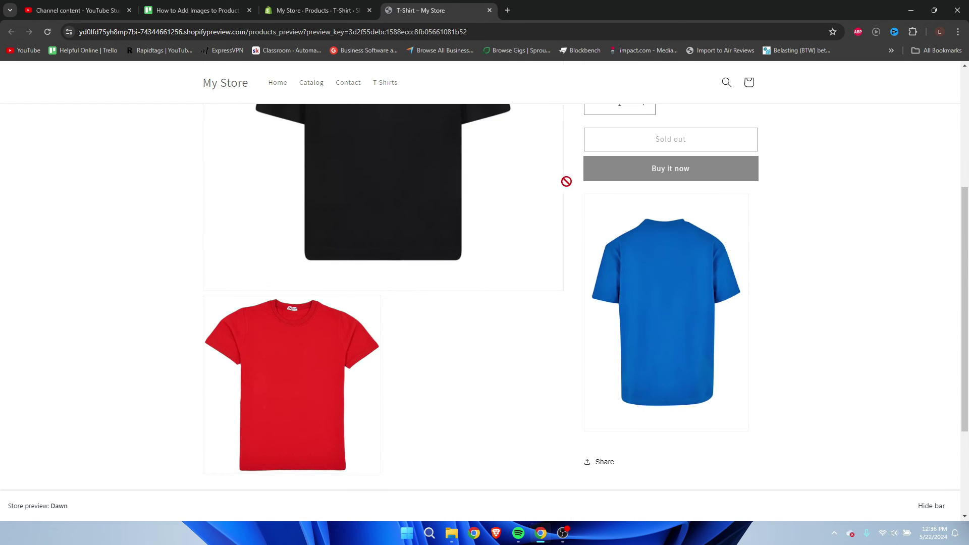
scroll(679, 349, "up", 3)
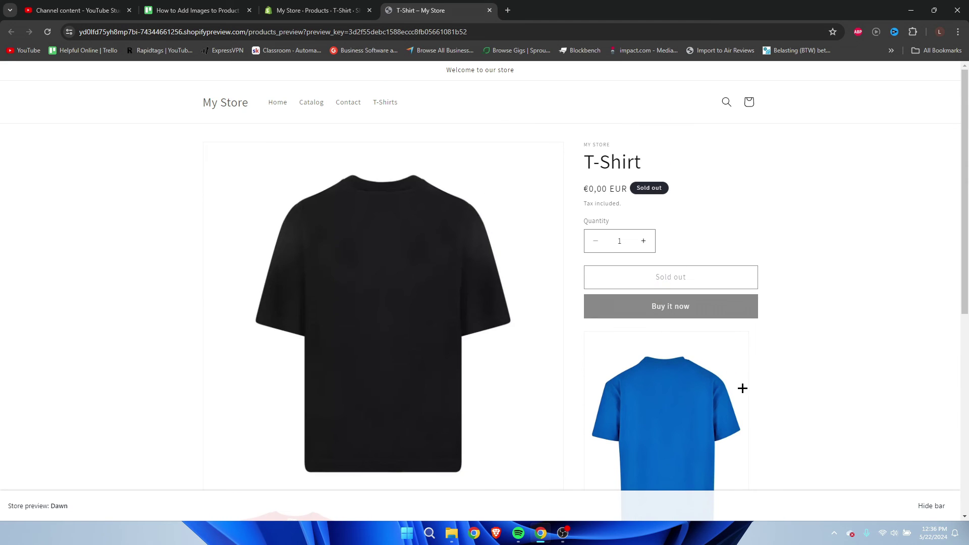
scroll(761, 307, "down", 2)
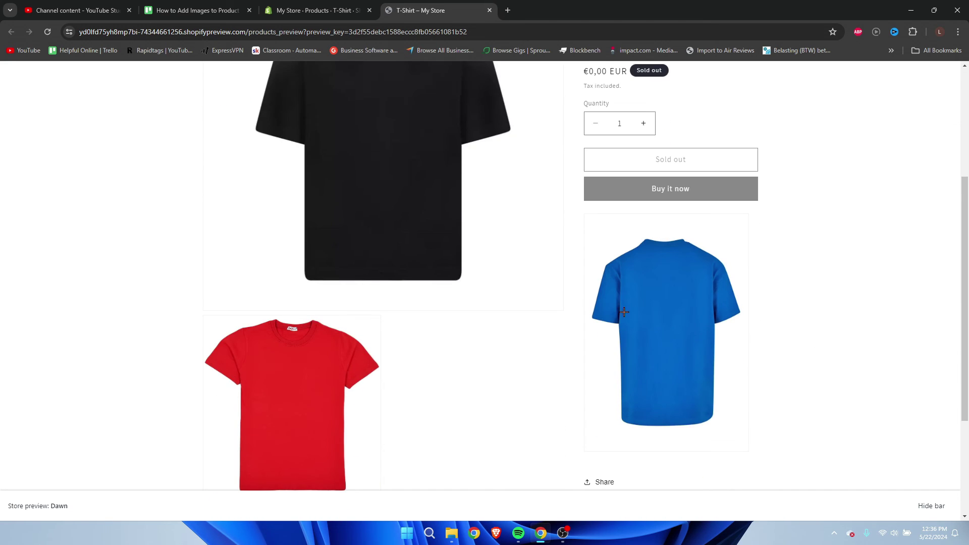
Back in the editor, shrink the blue shirt image further to about 118x175 px.
left_click(318, 10)
left_click(469, 396)
left_click_drag(480, 445, 377, 296)
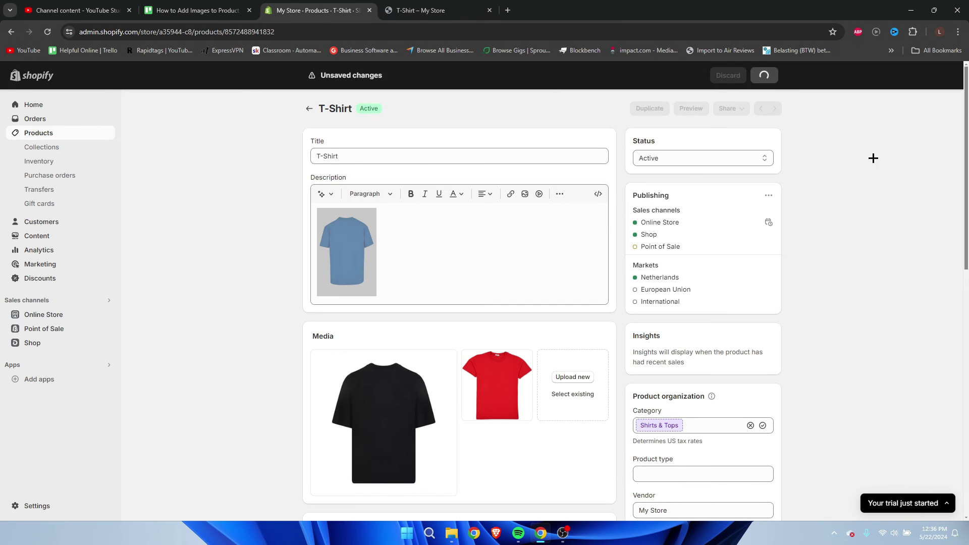
Centre the blue shirt thumbnail on its line in the description.
key("ctrl+Tab")
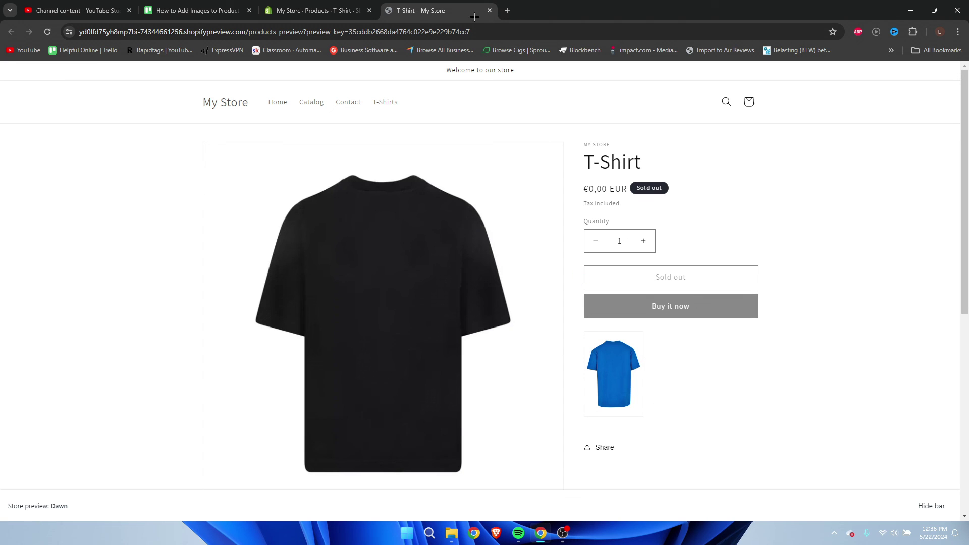
left_click(318, 10)
left_click(317, 247)
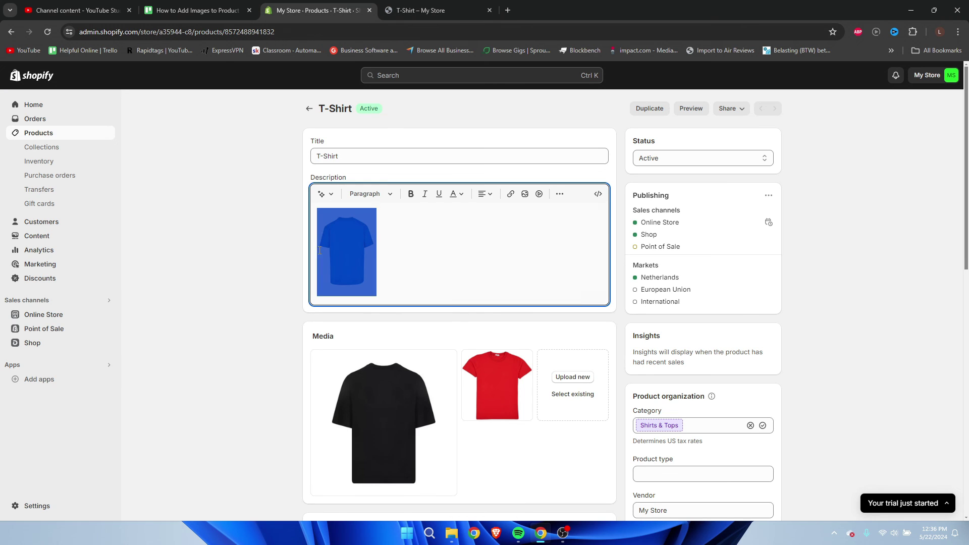
left_click(404, 277)
key("ctrl+shift+e")
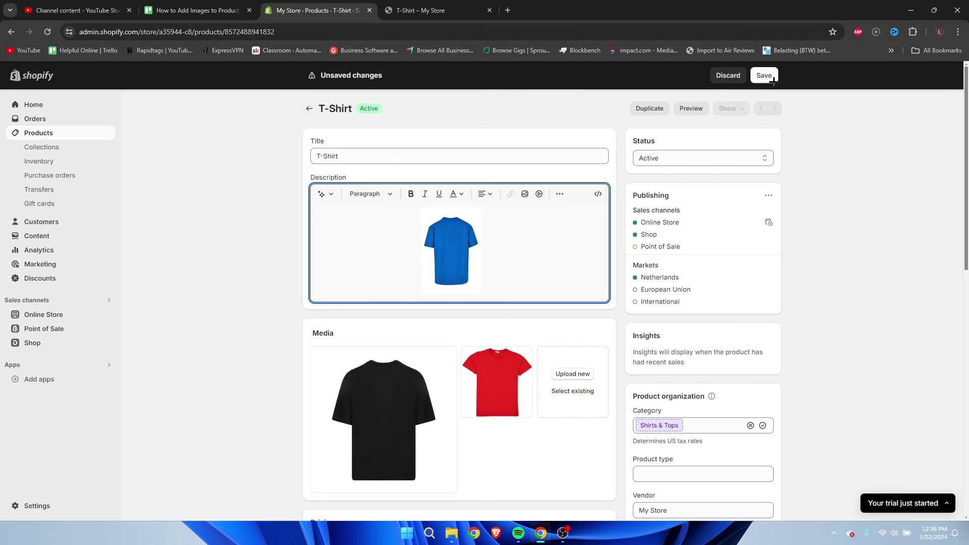
Save the centred image, verify it on the storefront preview, and close the preview.
key("ctrl+Tab")
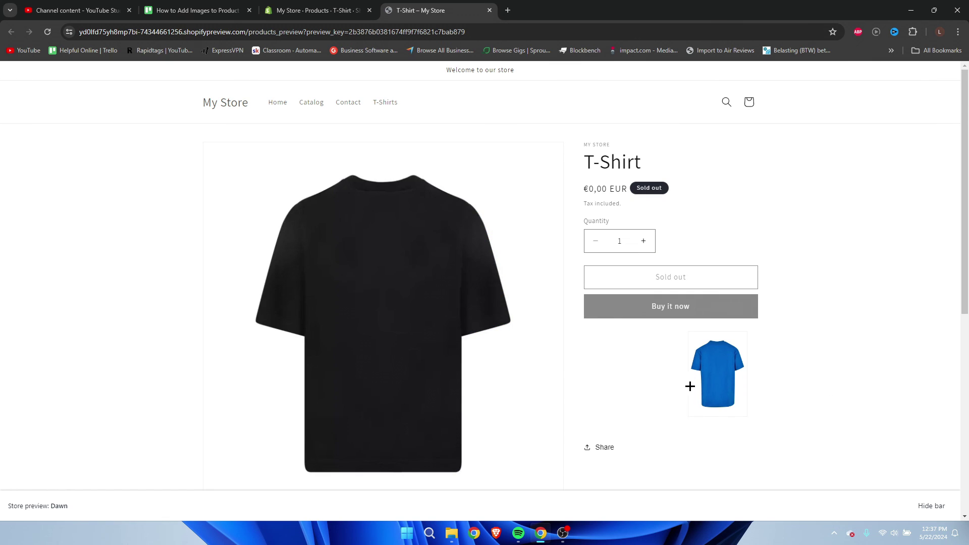
scroll(768, 298, "down", 5)
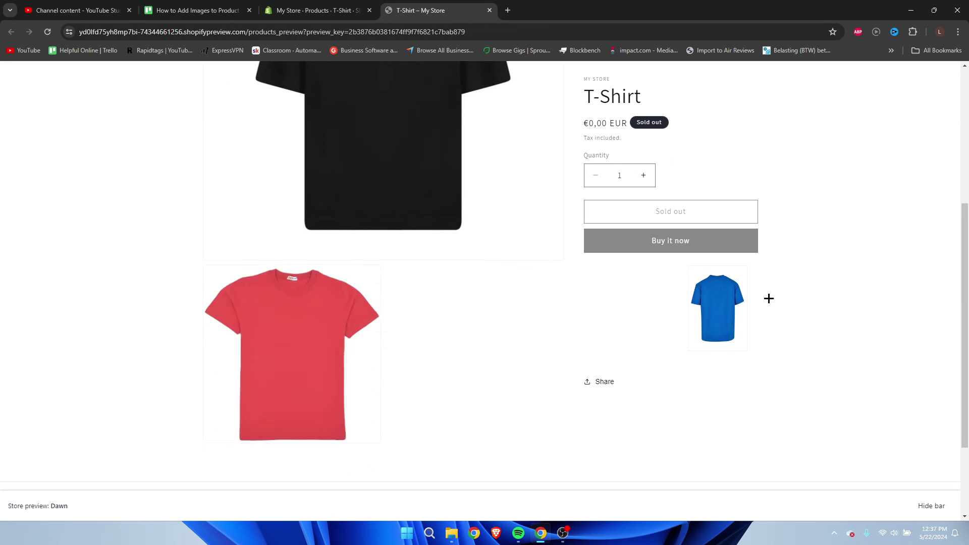
scroll(767, 299, "up", 4)
left_click(489, 10)
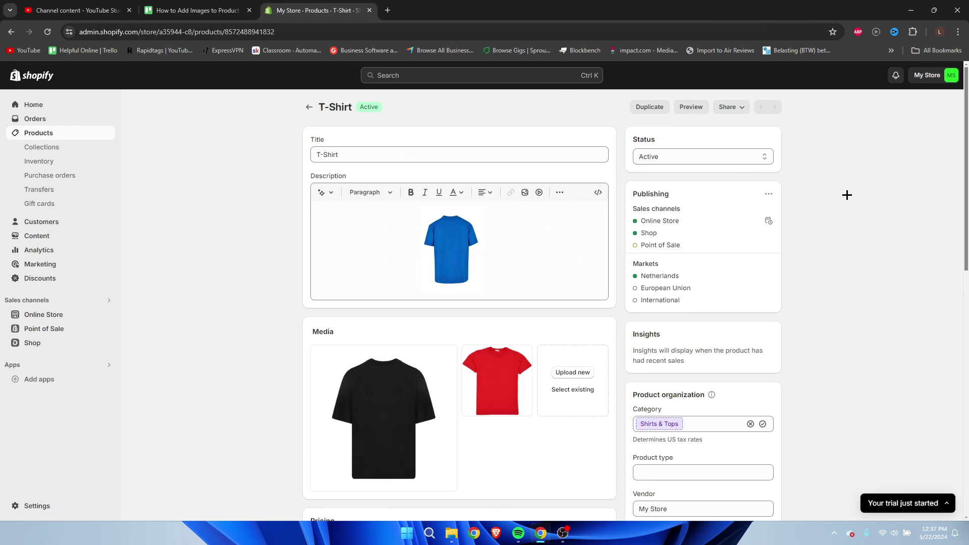